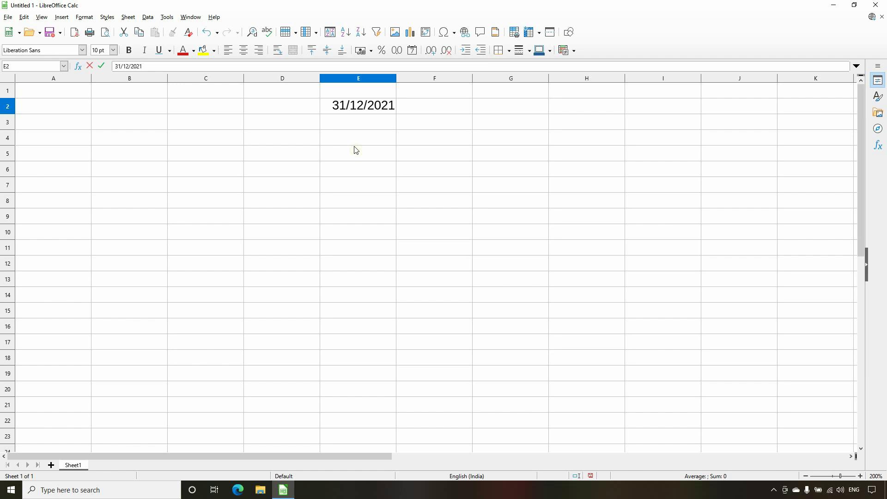
- Commit the date 31/12/2021 in cell E2 and enter the date as 31-12-2021 in cell E3
key("Return")
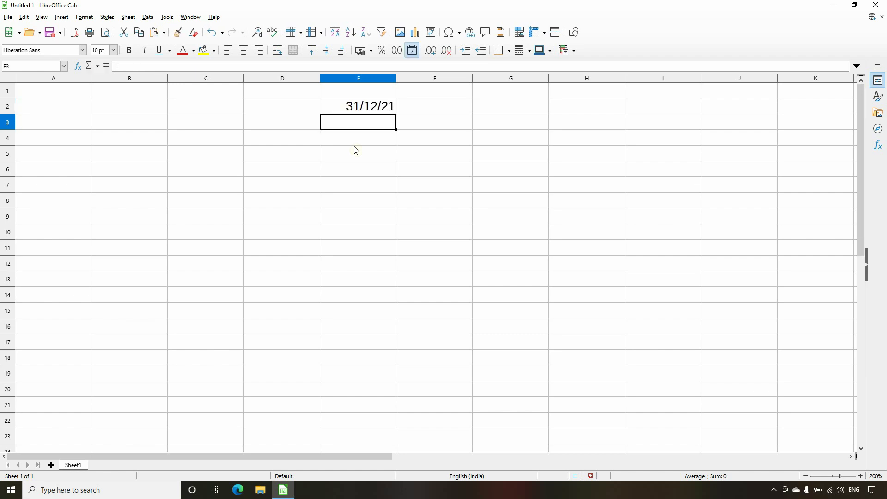
left_click(354, 108)
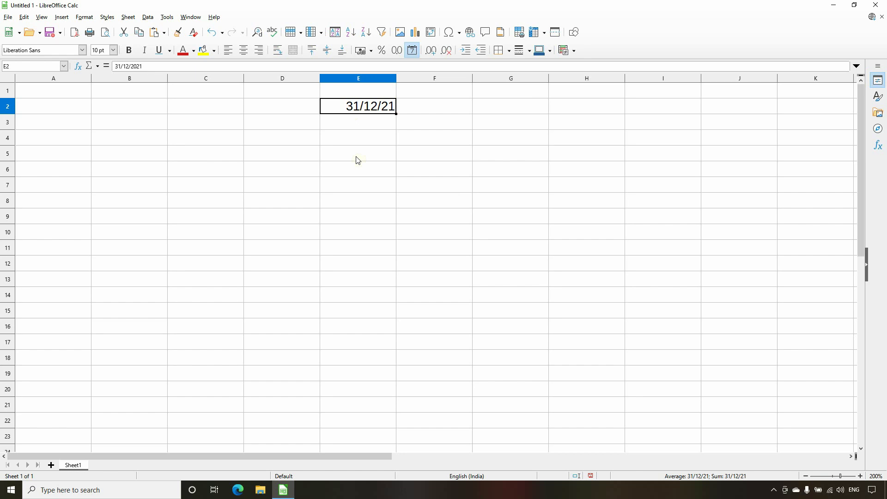
left_click(351, 124)
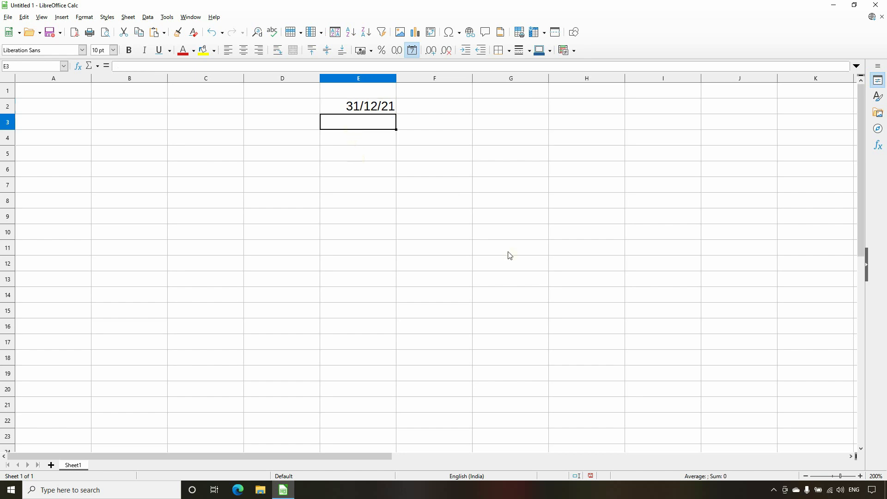
type("31")
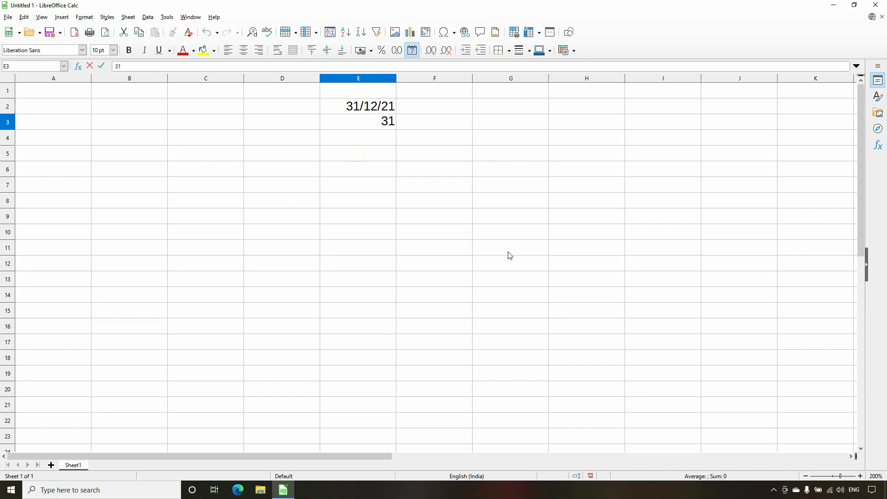
type("-12-2021")
key("Return")
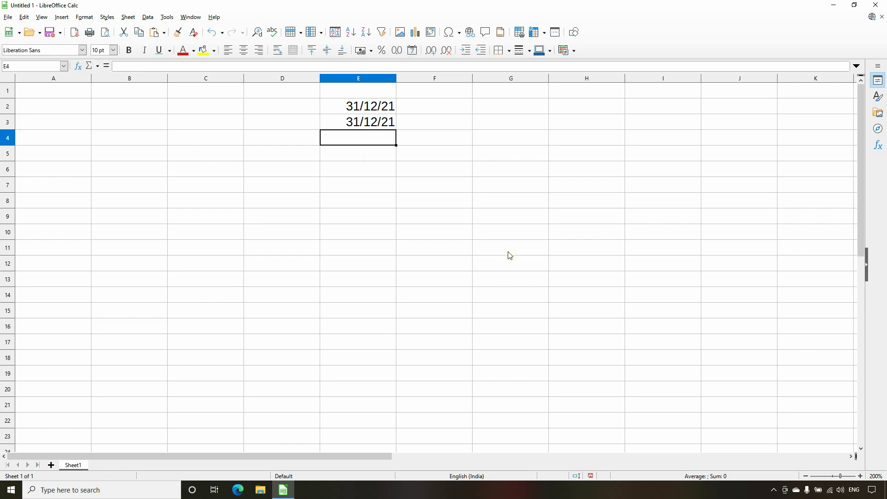
left_click(350, 122)
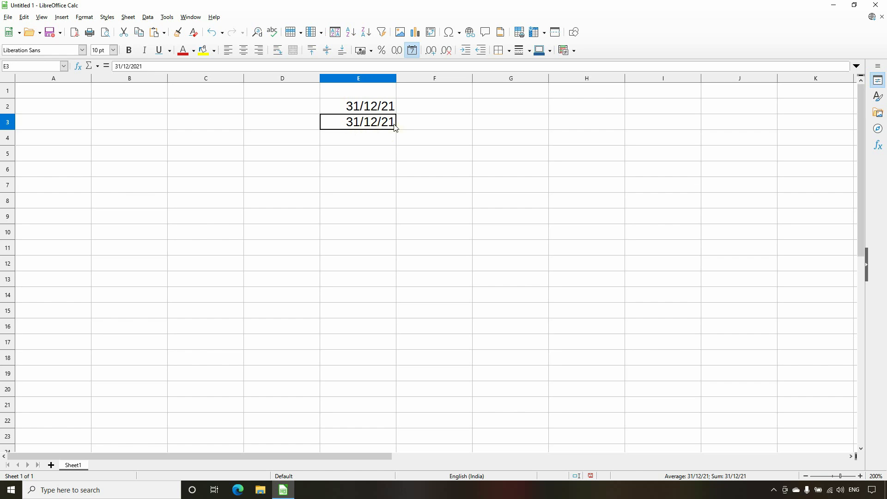
- Enter the date with an abbreviated month name, 31 Dec 2021, in cell E4
left_click(377, 142)
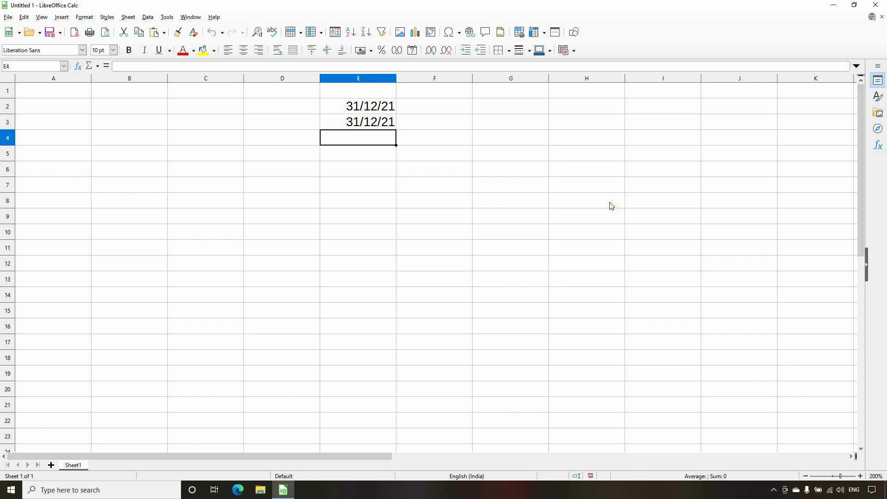
type("31 De")
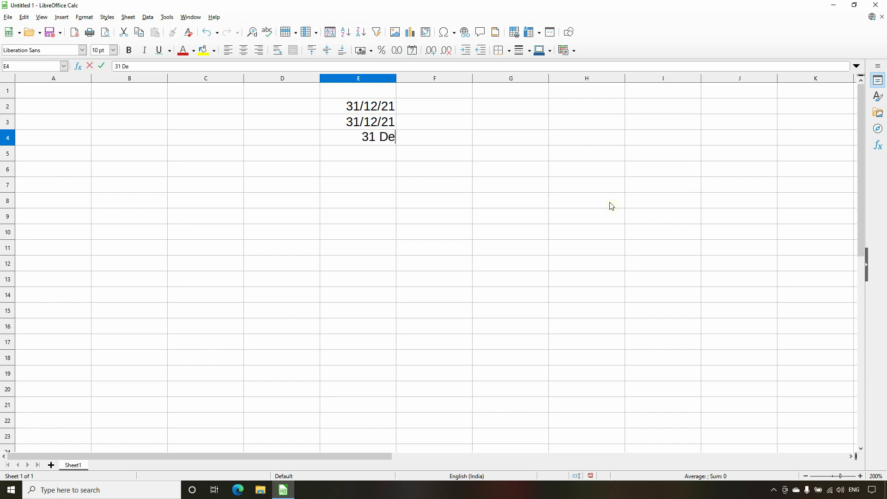
type("c 2021")
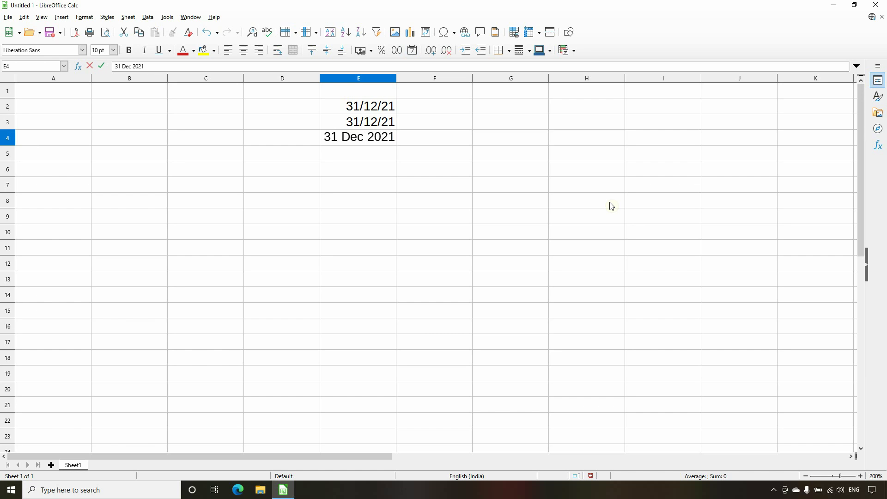
key("Return")
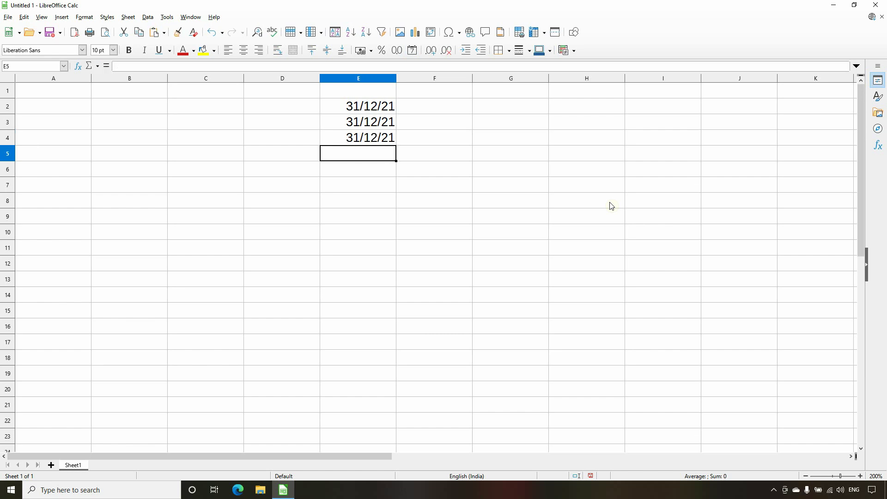
key("Up")
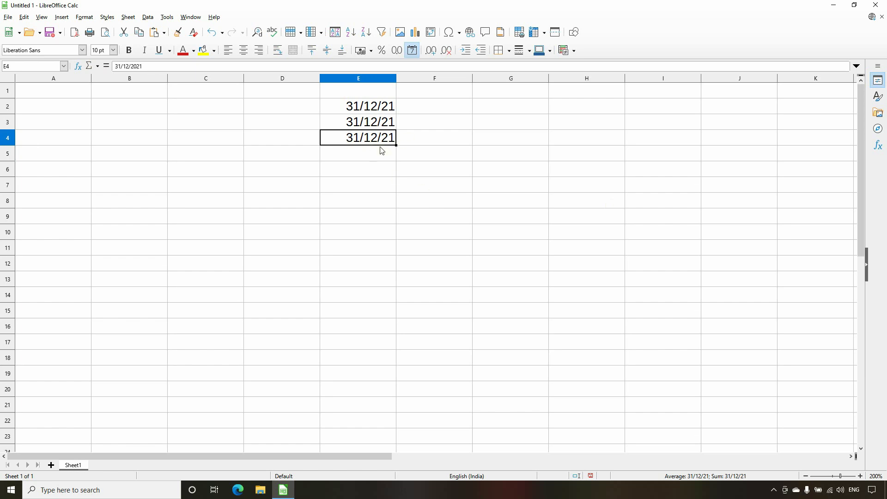
- Enter the invalid date 31/13/2021 in cell E6 and select that cell to check its content
left_click(350, 175)
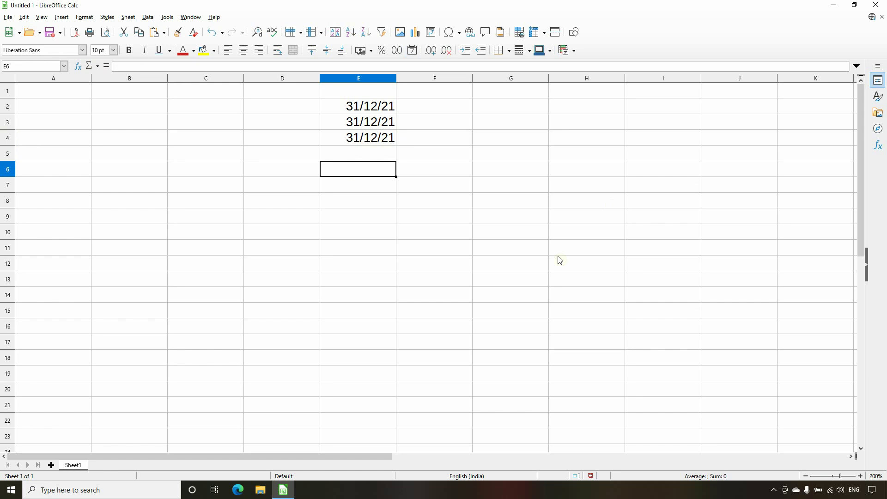
type("31/")
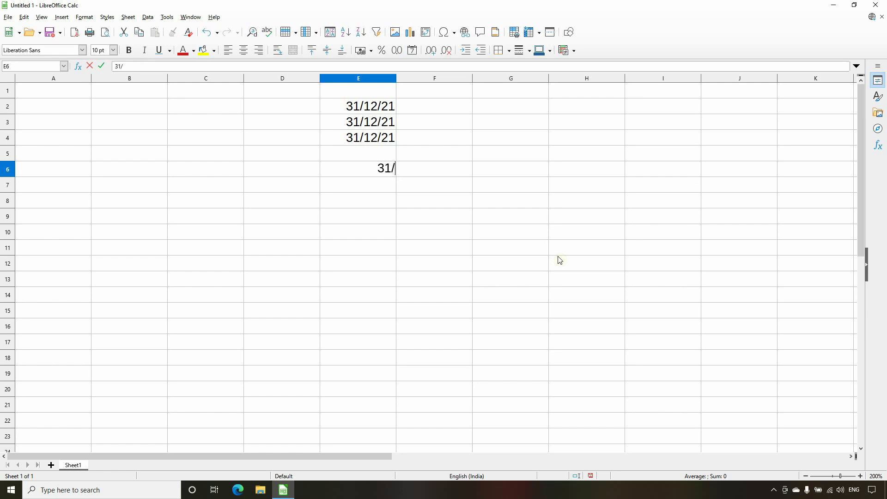
type("13/2021")
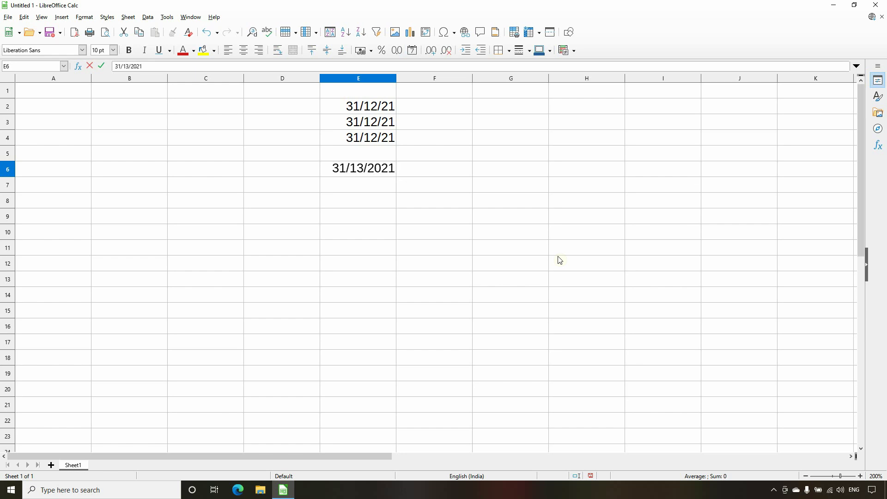
key("Return")
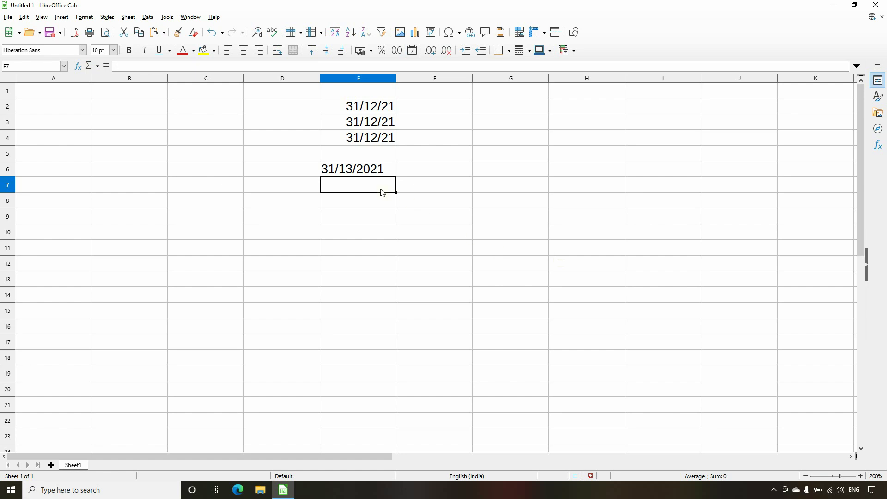
left_click(349, 171)
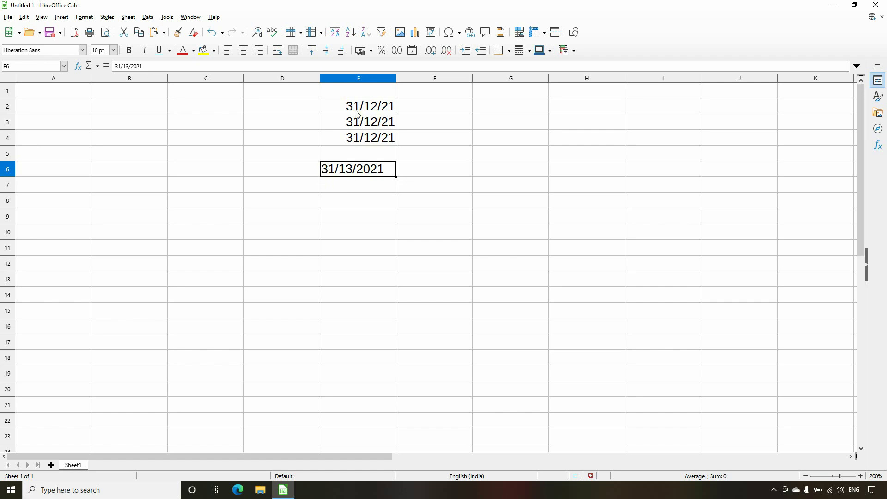
left_click_drag(341, 104, 339, 135)
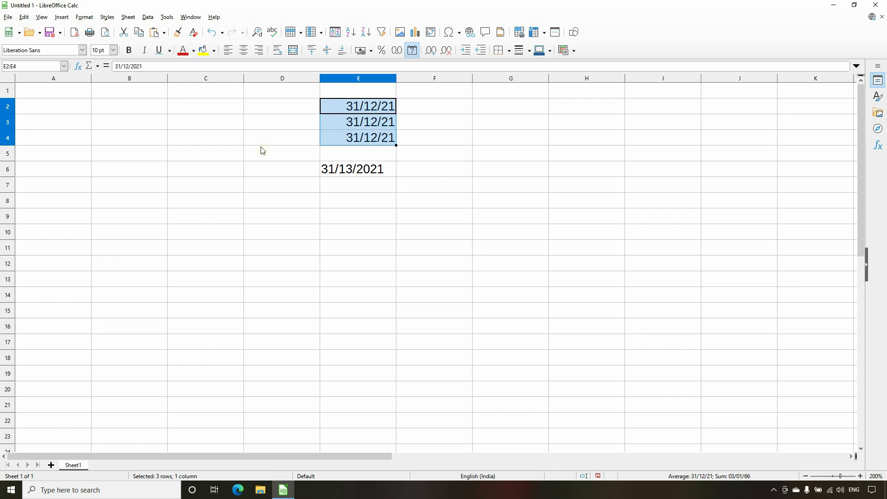
left_click(351, 113)
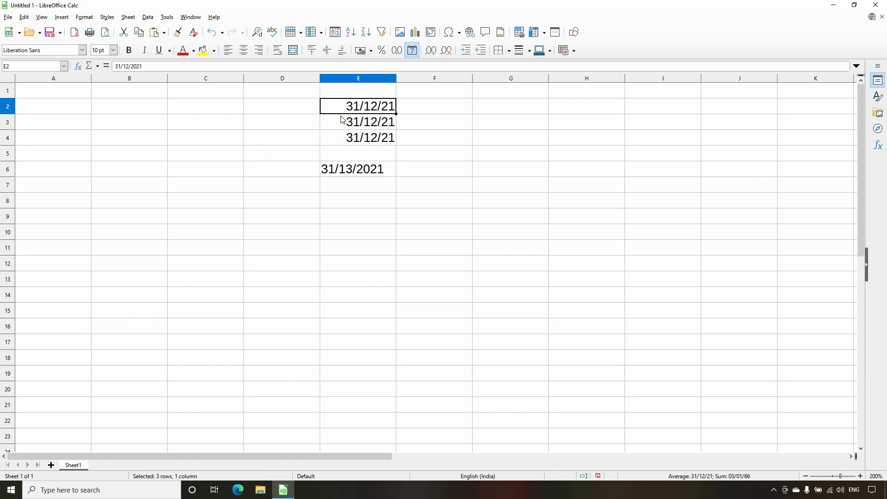
left_click_drag(344, 113, 341, 139)
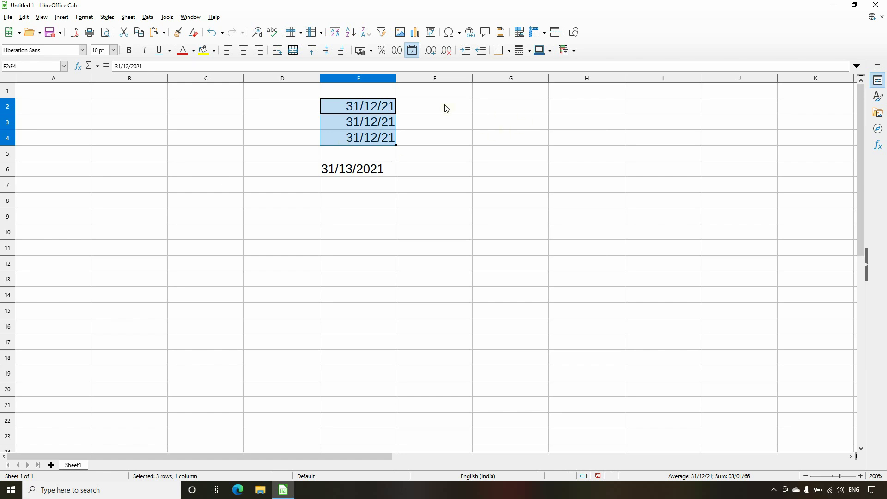
- Format the cells F2:F6 as dates with a four-digit year, using the 31/12/1999 format (DD/MM/YYYY)
left_click_drag(446, 108, 450, 177)
right_click(443, 138)
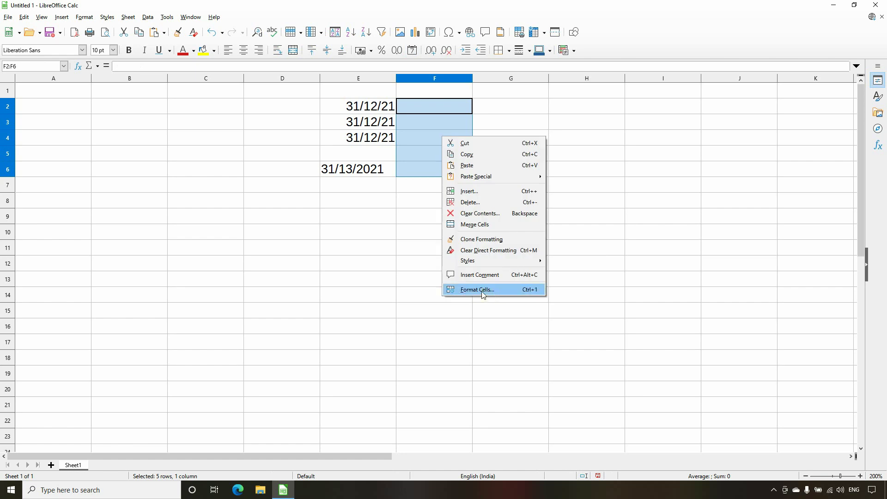
left_click(510, 290)
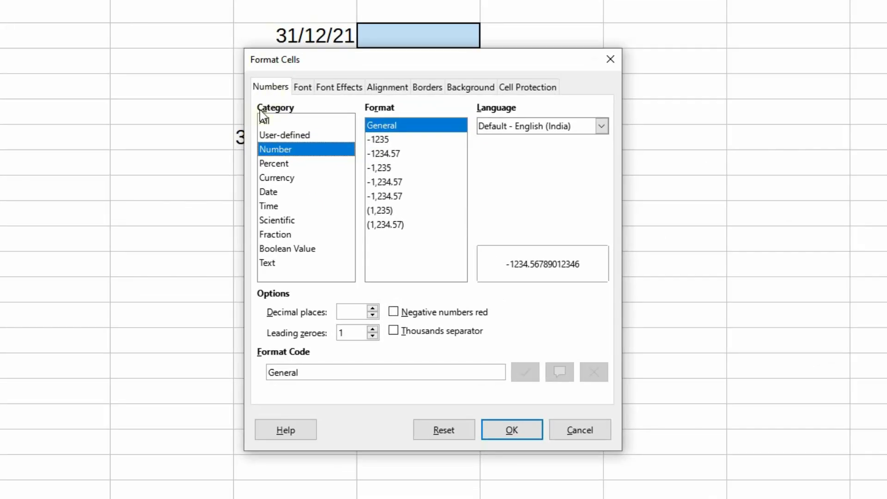
left_click(285, 196)
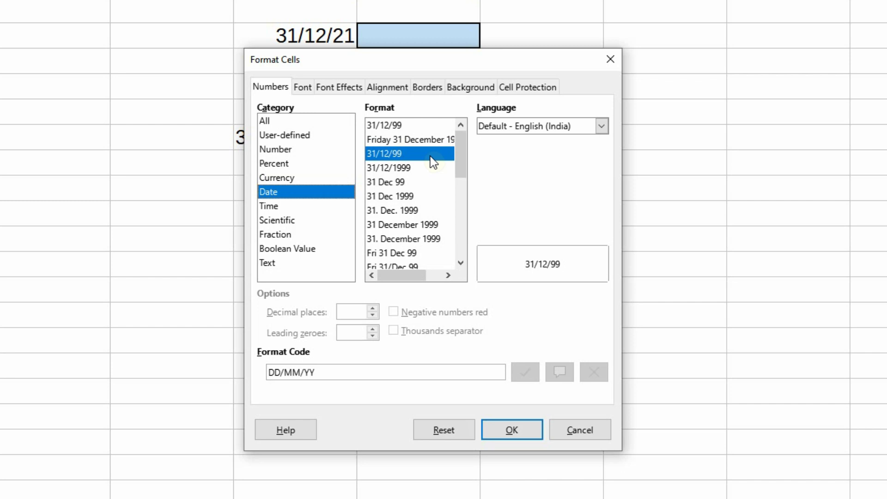
left_click_drag(416, 64, 462, 121)
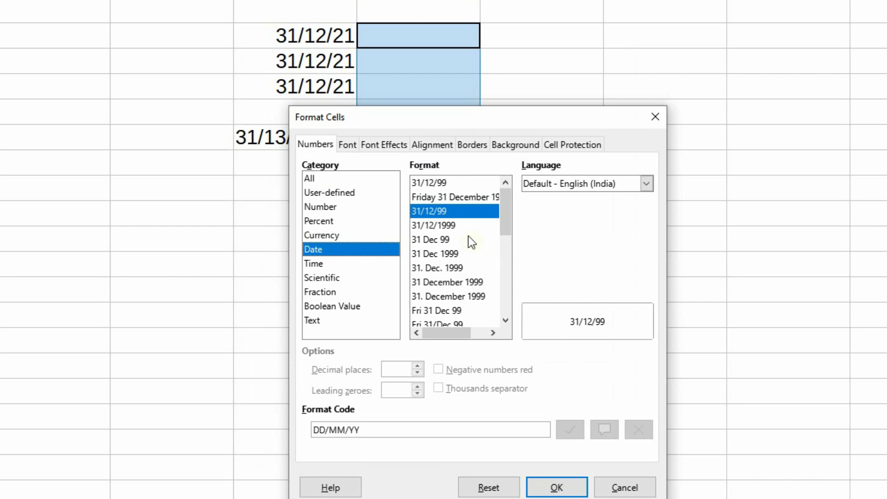
left_click(434, 227)
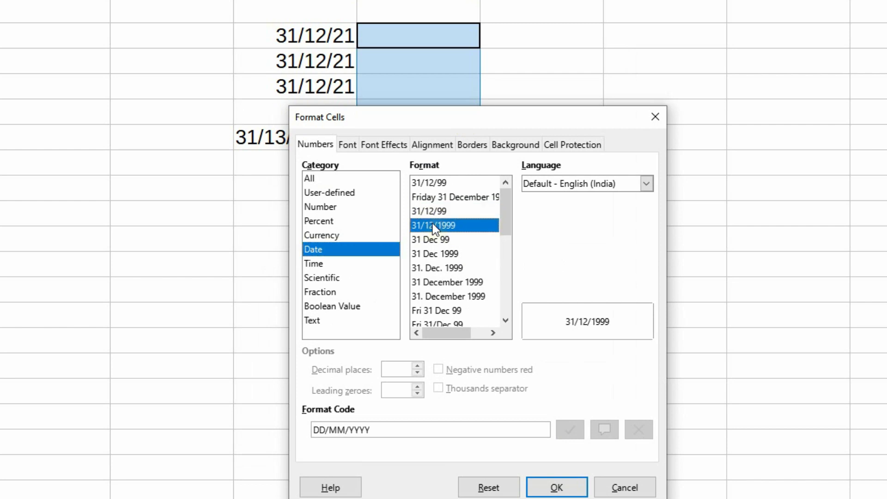
left_click(571, 490)
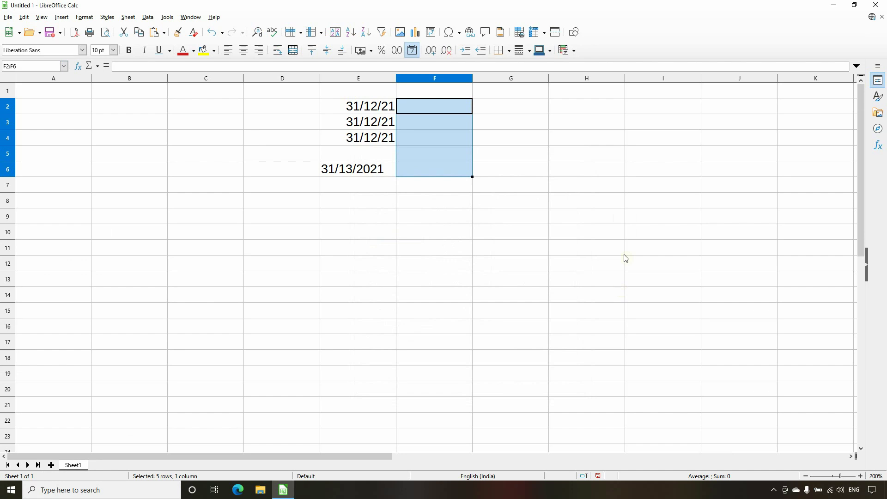
- Enter the date 31/12/2021 in the formatted cell F2 and reselect the cell to check it
left_click(459, 110)
type("3")
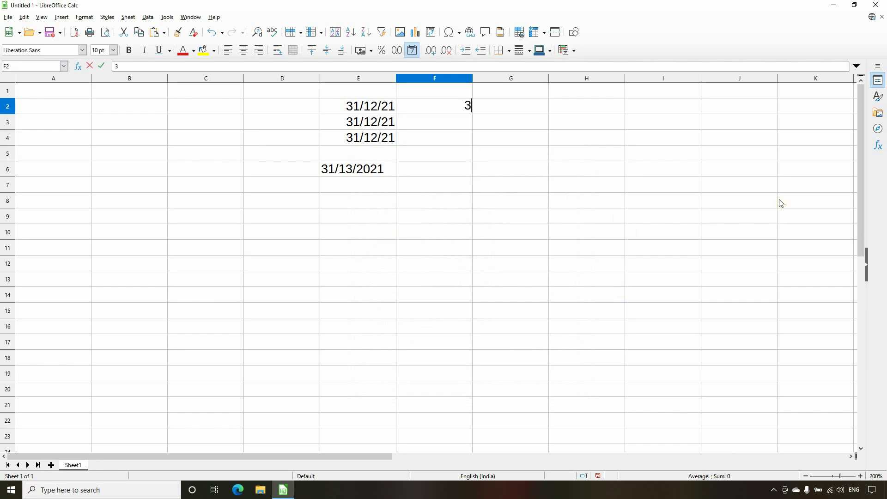
type("1/12/2021")
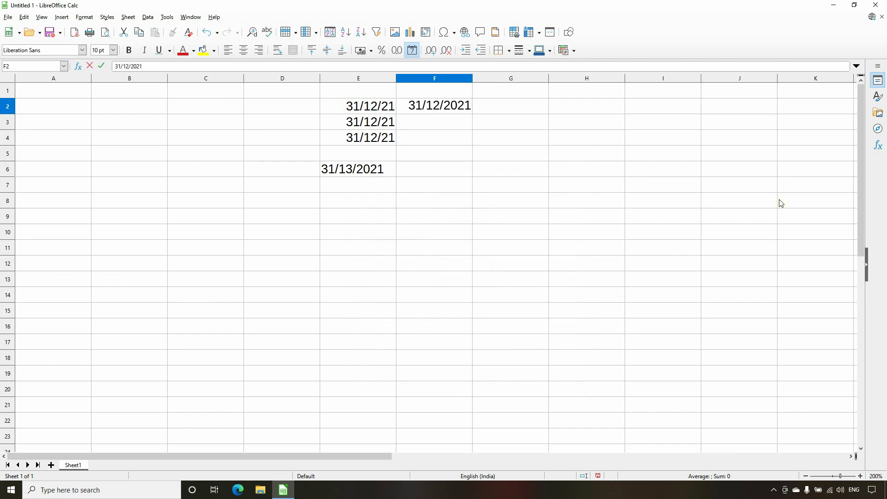
key("Return")
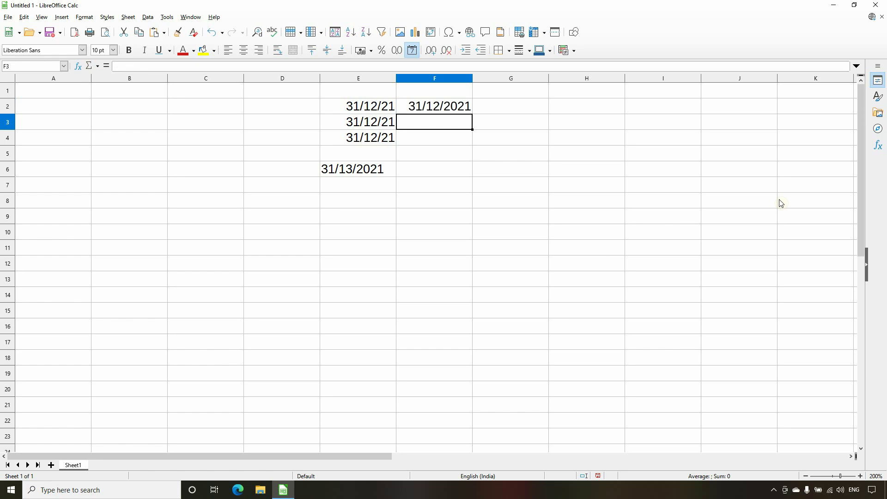
left_click(460, 112)
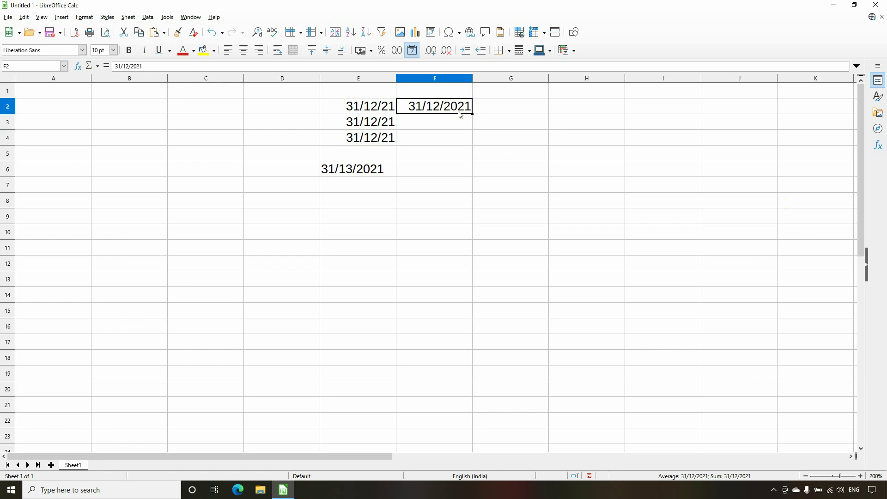
- Enter the date with a two-digit year, 31/12/21, in cell F3 and reselect the cell to check it
left_click(431, 127)
type("31/12/")
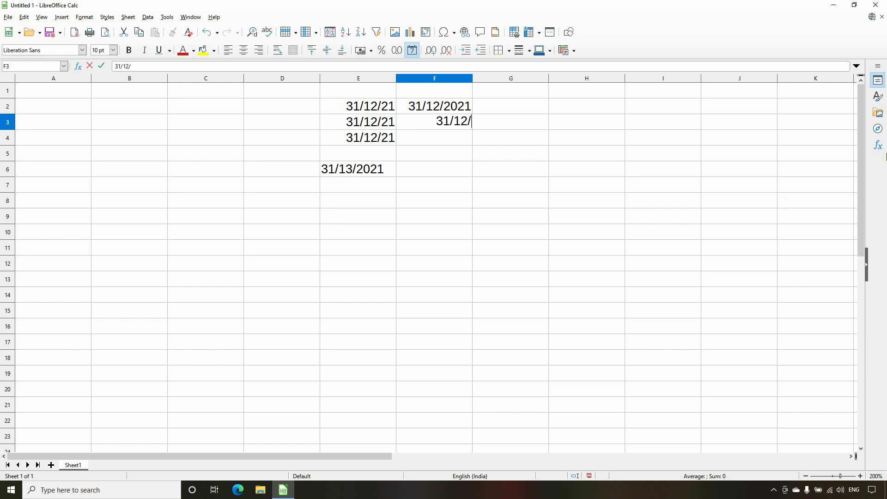
type("21")
key("Return")
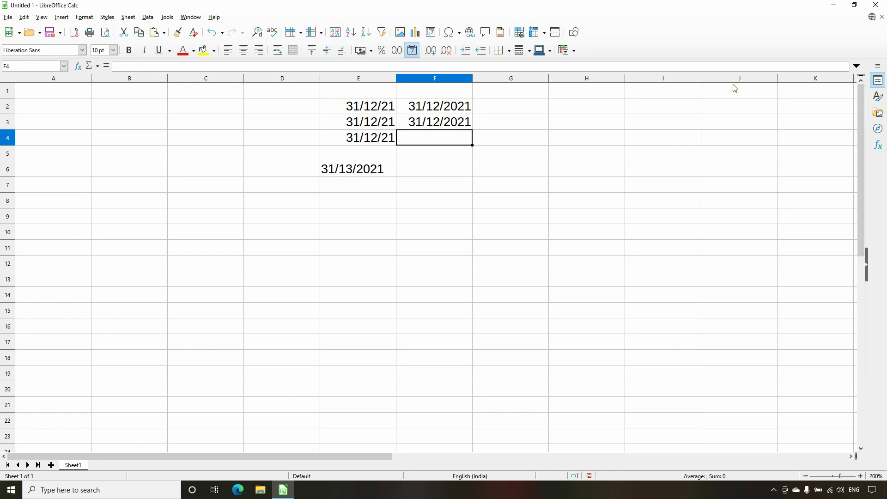
left_click(438, 126)
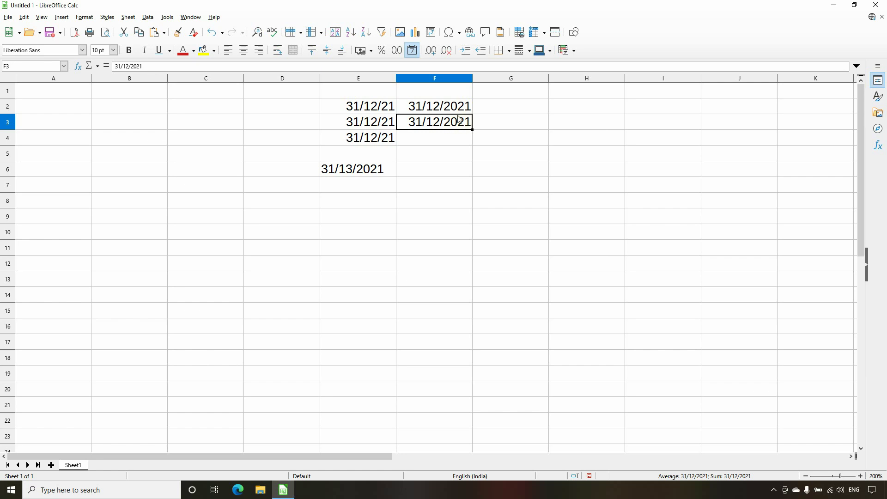
- Enter the date as 31 Dec 2021 in cell F4, and select F2:F4 to compare the three dates
left_click(428, 141)
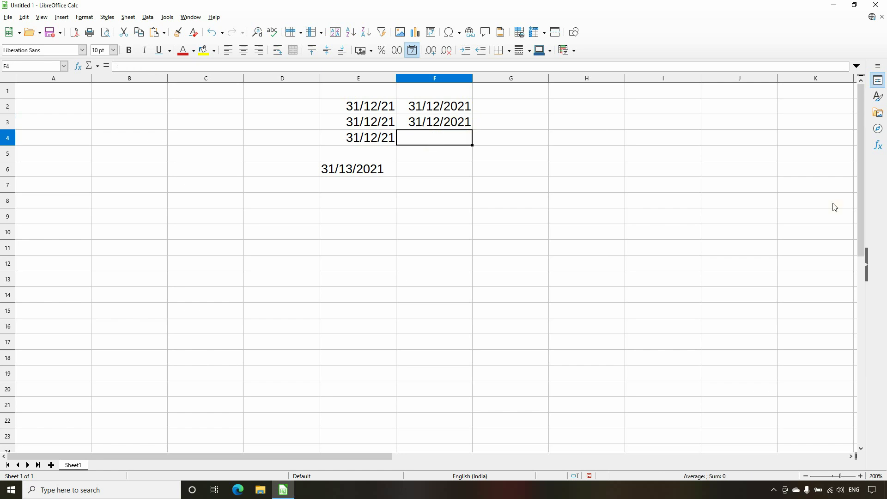
type("31")
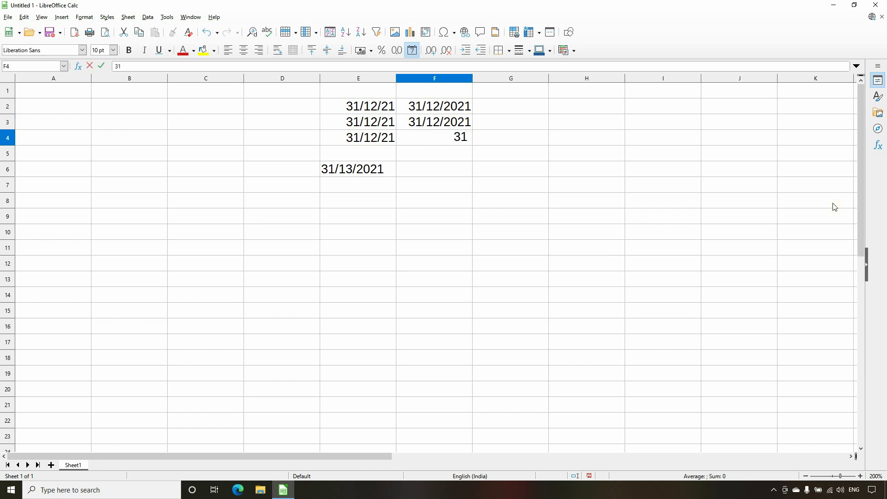
type(" Dec 2021")
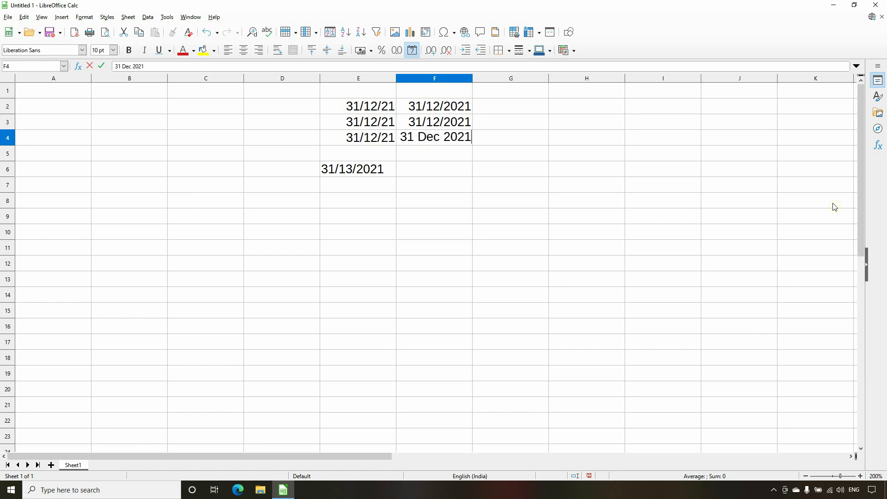
key("Return")
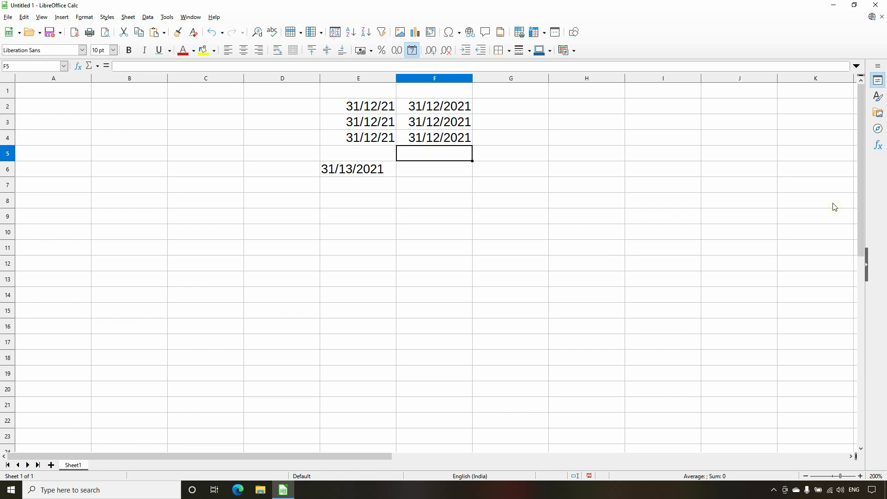
left_click_drag(440, 107, 442, 139)
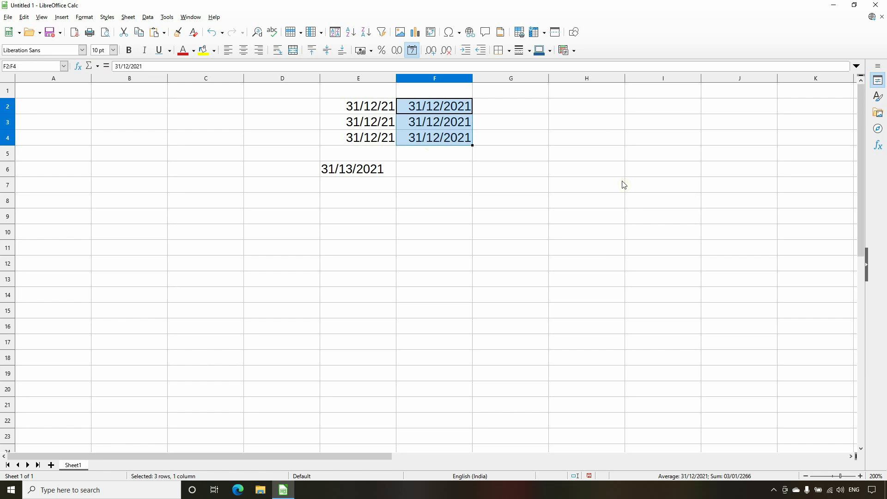
- Format cell F4 with the long date format Fri 31 December 1999 (NN D MMMM YYYY)
left_click(442, 143)
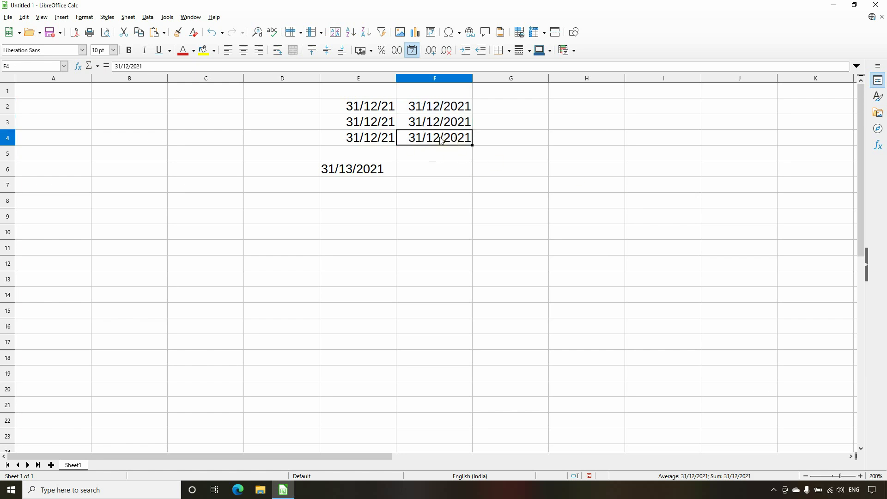
right_click(440, 137)
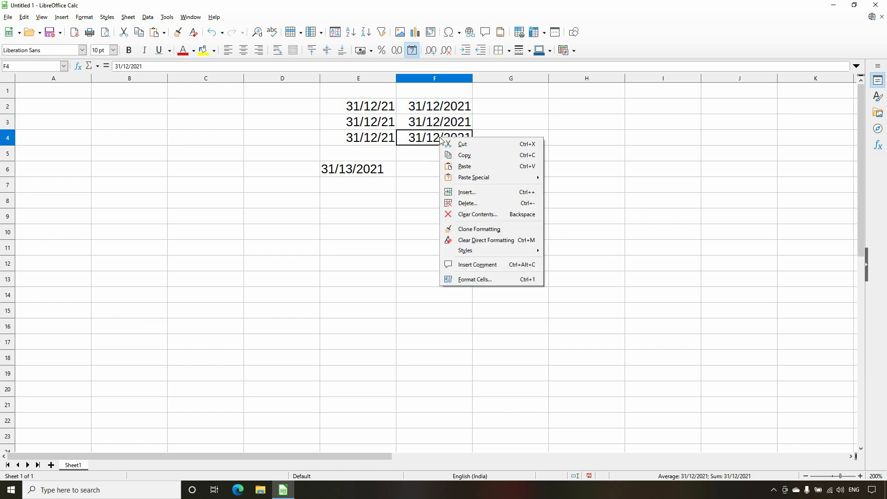
left_click(500, 278)
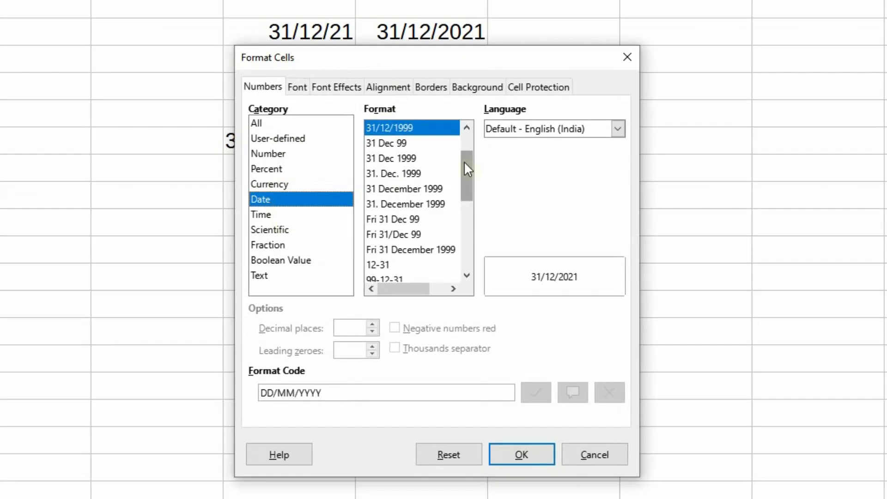
left_click_drag(464, 162, 470, 197)
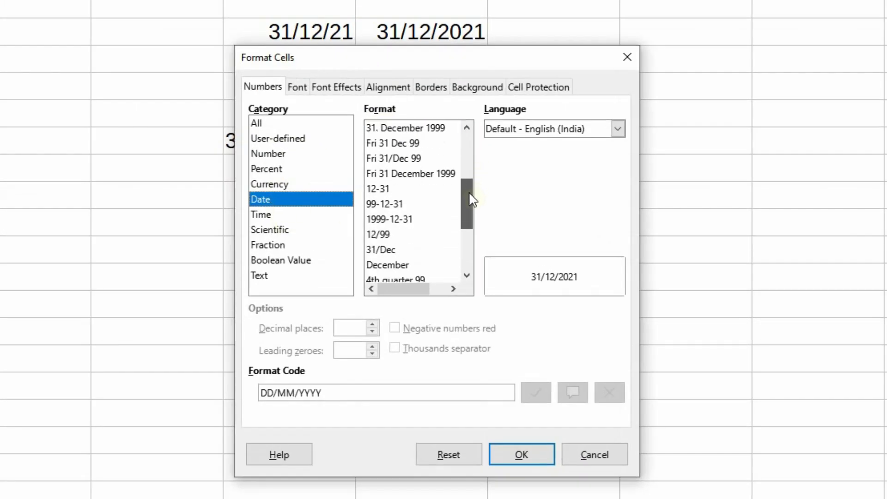
left_click(418, 175)
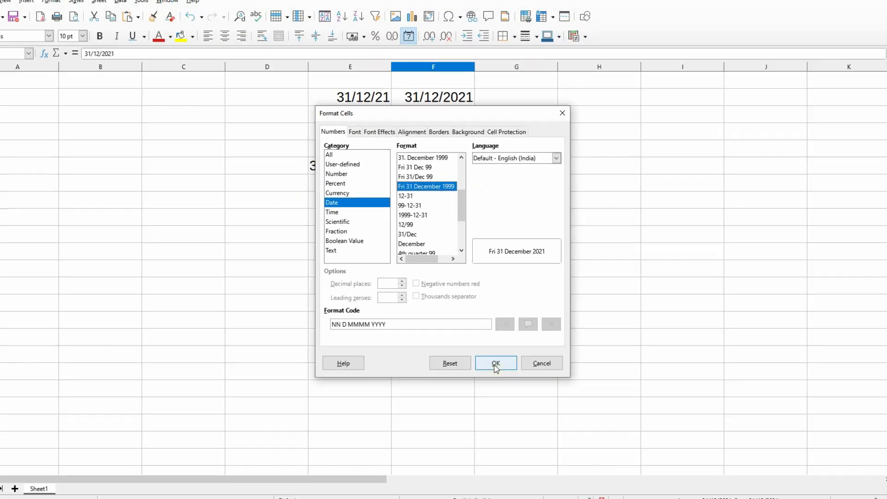
left_click(509, 411)
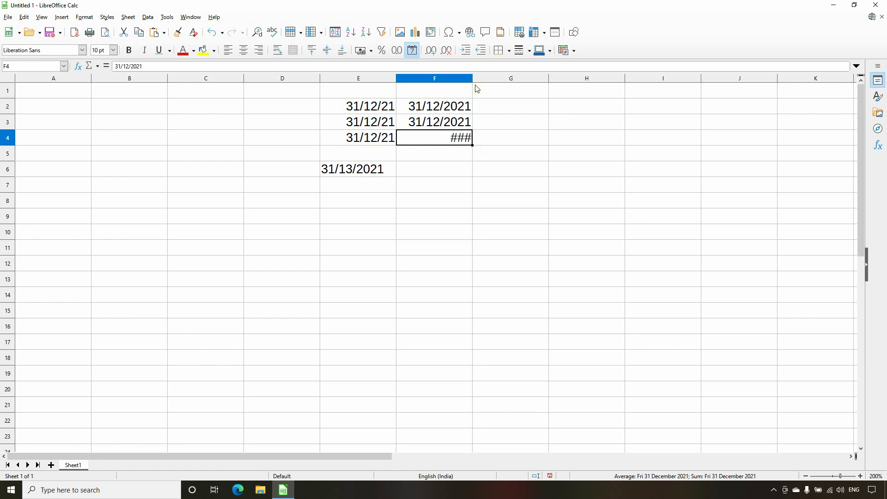
- Widen column F in two stages, first to about 3.70 cm, until the long date in F4 fits
left_click_drag(472, 78, 521, 79)
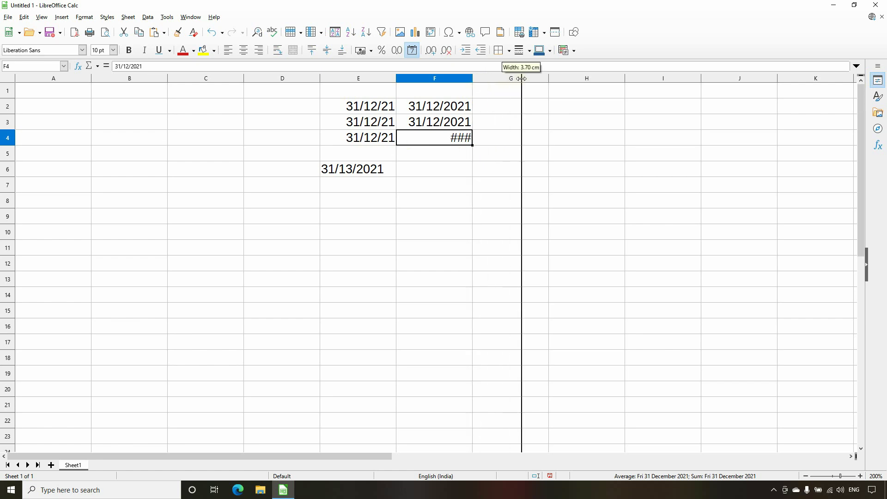
left_click_drag(521, 78, 521, 78)
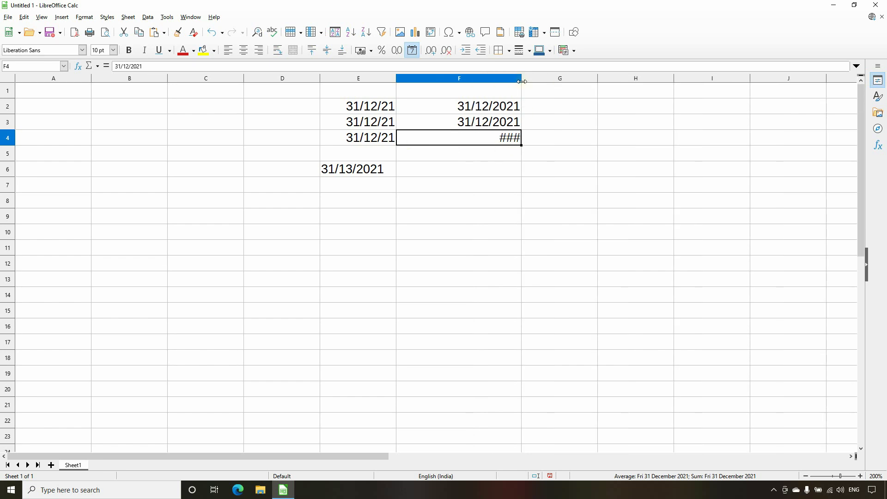
left_click_drag(521, 81, 554, 81)
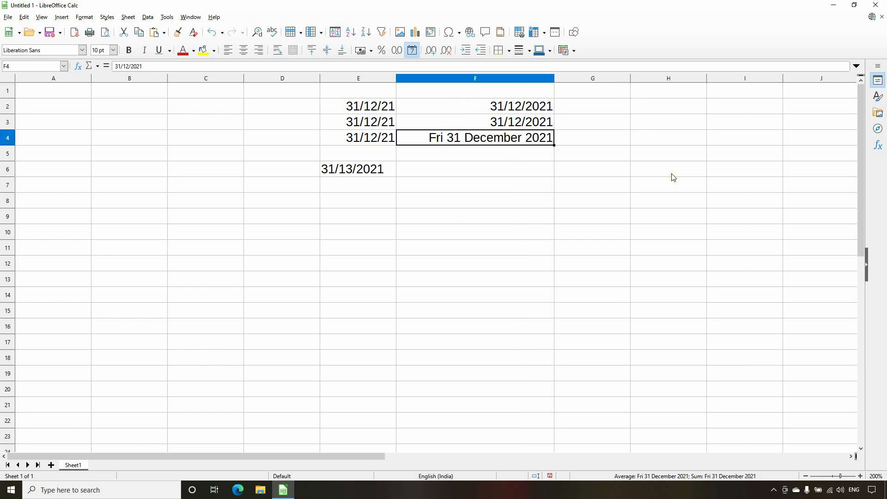
- Enter the time 10:00:00 in cell H2
key("Up")
key("Up")
key("Right")
key("Right")
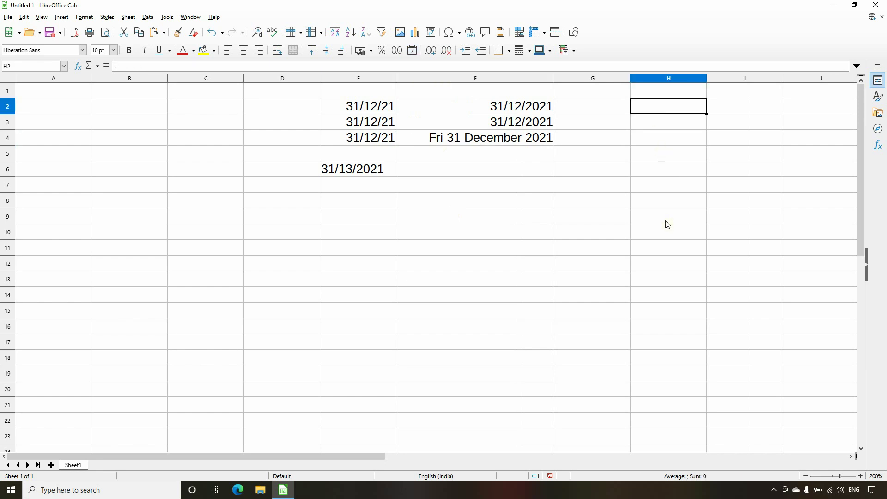
type("10")
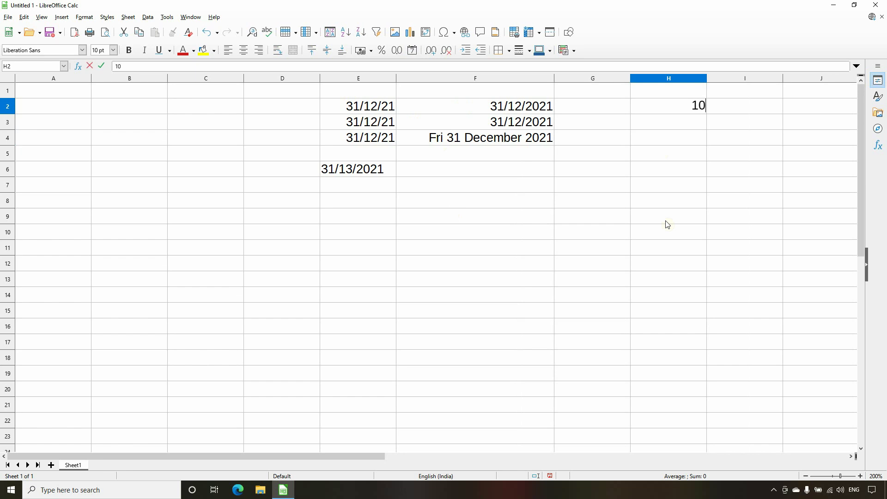
type(":00:00")
key("Return")
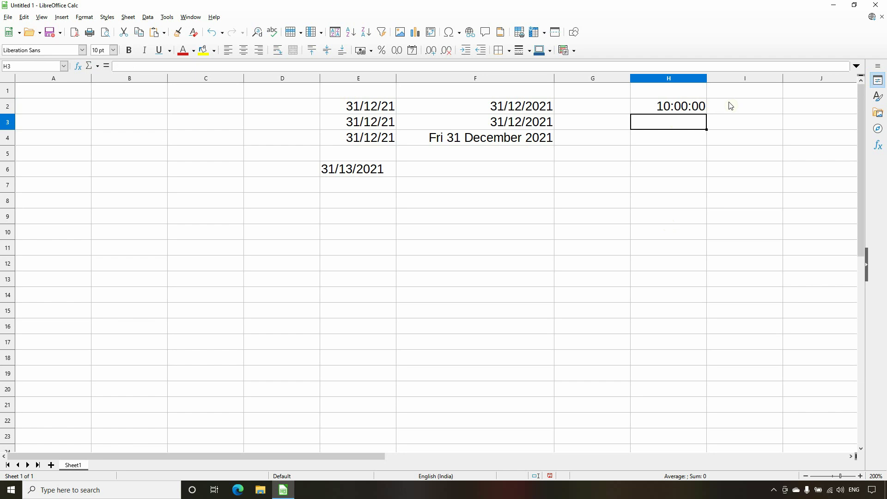
- Enter the time 10:00:00 pm in cell H3 and reselect the cell to check it
type("10:")
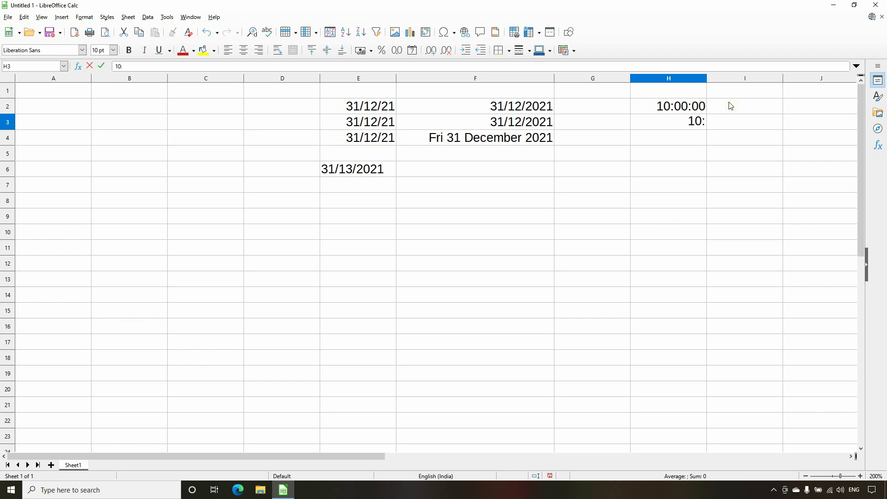
type("00:00 pm")
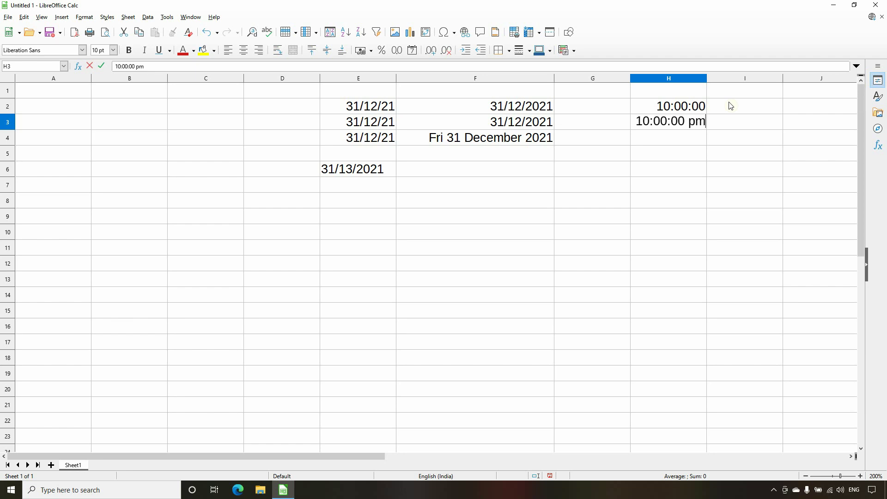
key("Return")
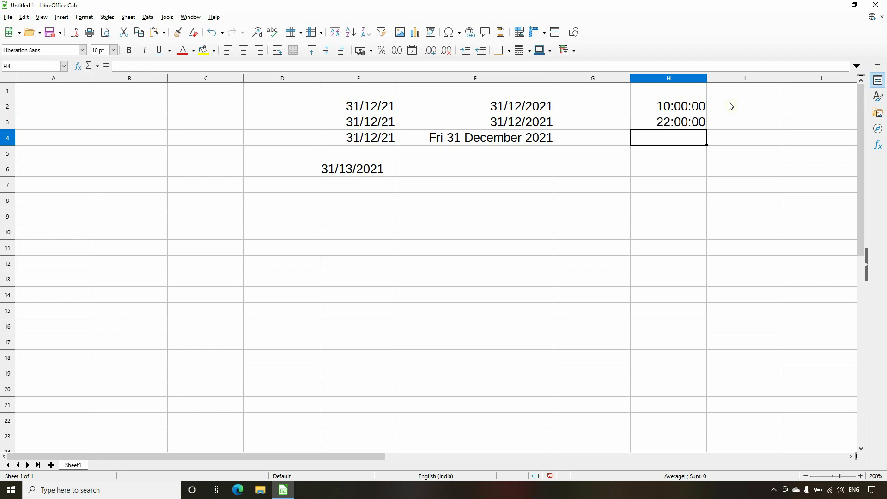
left_click(651, 124)
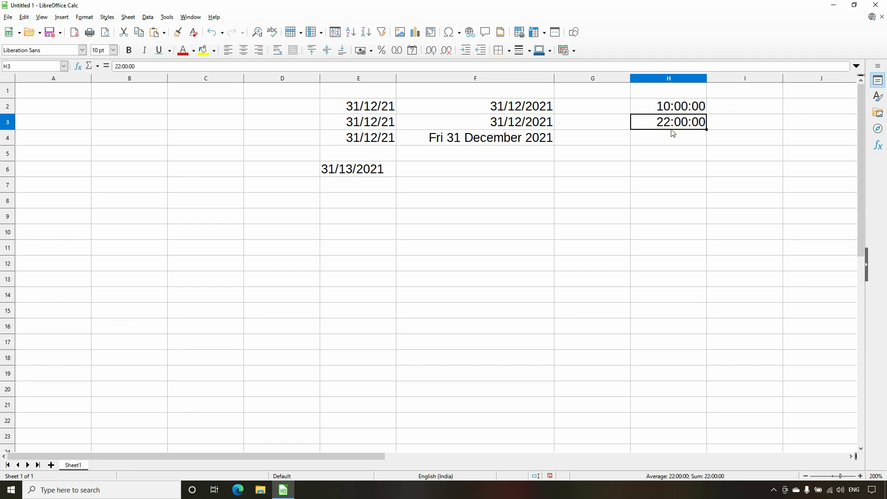
- Format the times in H2:H3 with the 01:37:46 PM format (HH:MM:SS AM/PM), and select H3 to check its content
left_click_drag(647, 103, 651, 125)
right_click(646, 124)
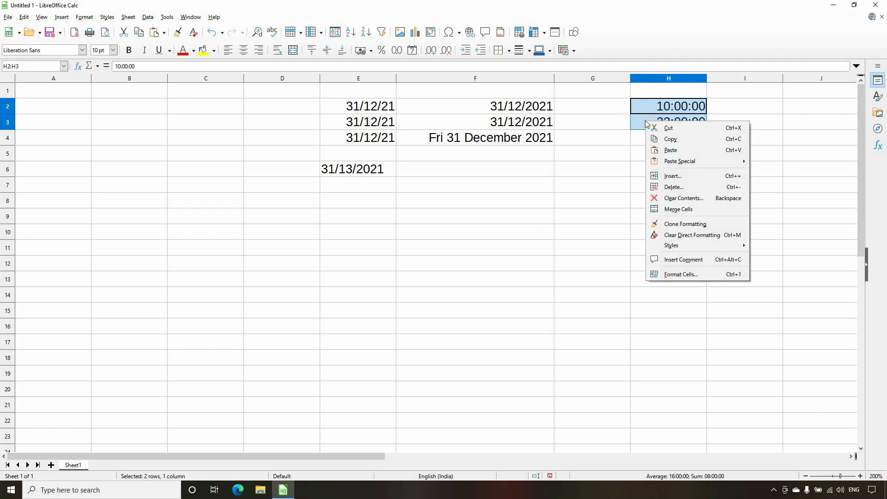
left_click(712, 277)
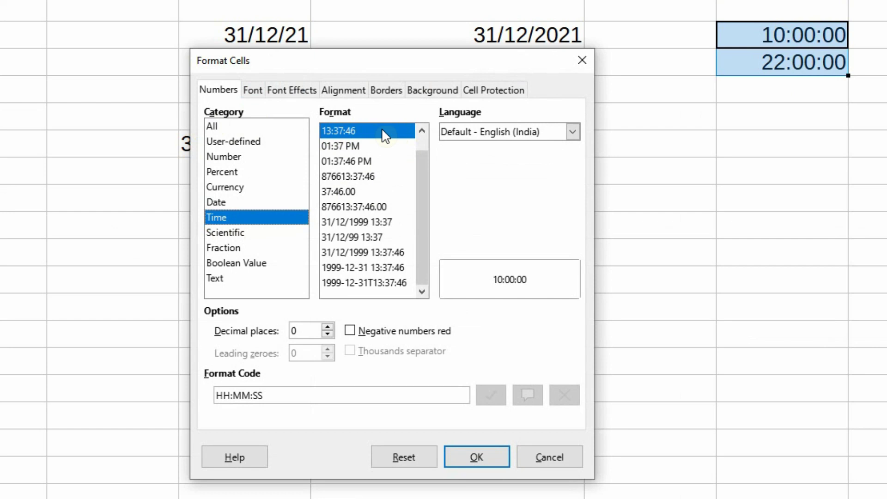
left_click(357, 147)
left_click(370, 161)
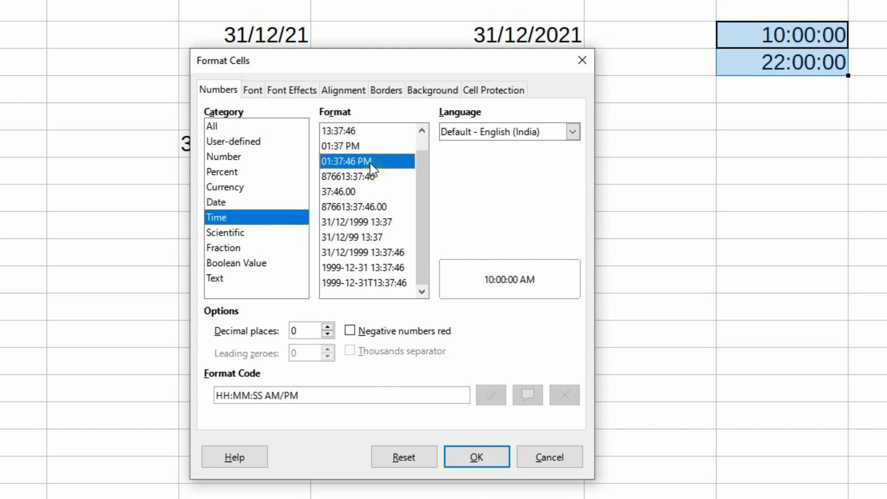
left_click(367, 147)
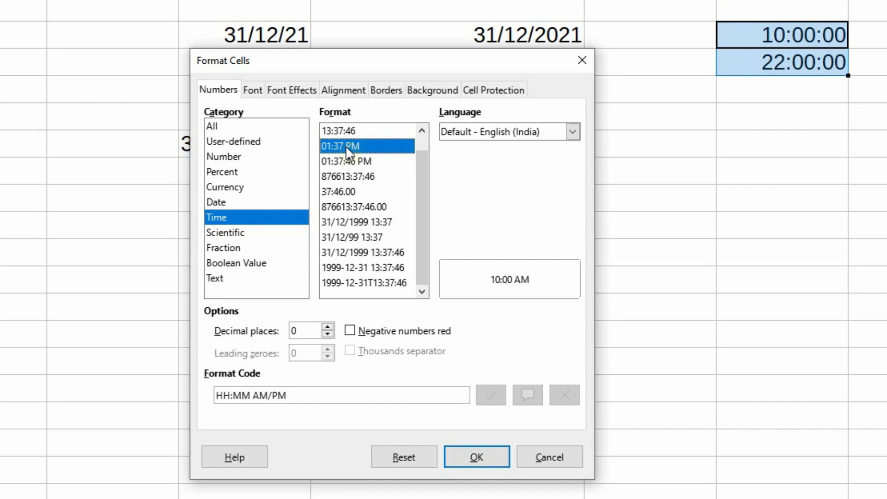
left_click(351, 162)
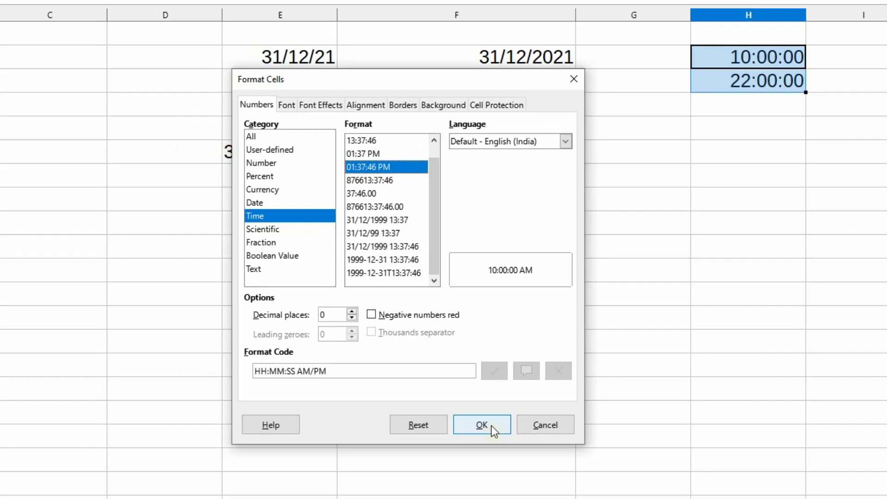
left_click(488, 462)
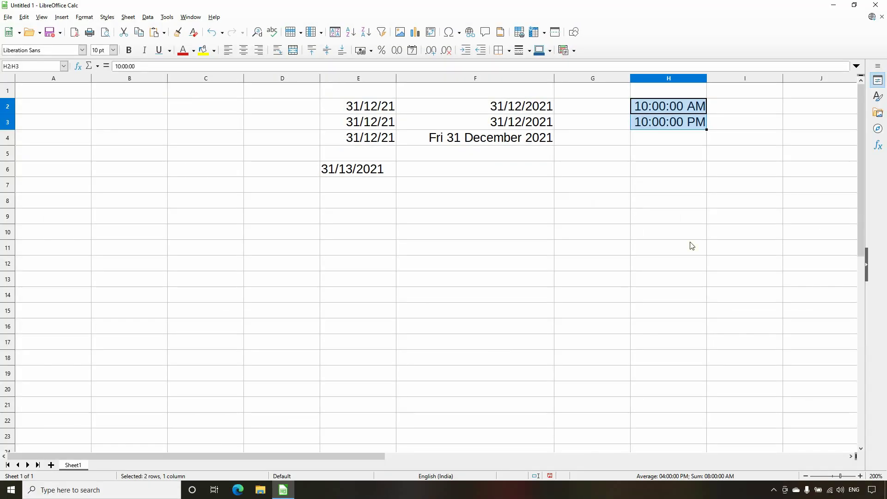
left_click(693, 118)
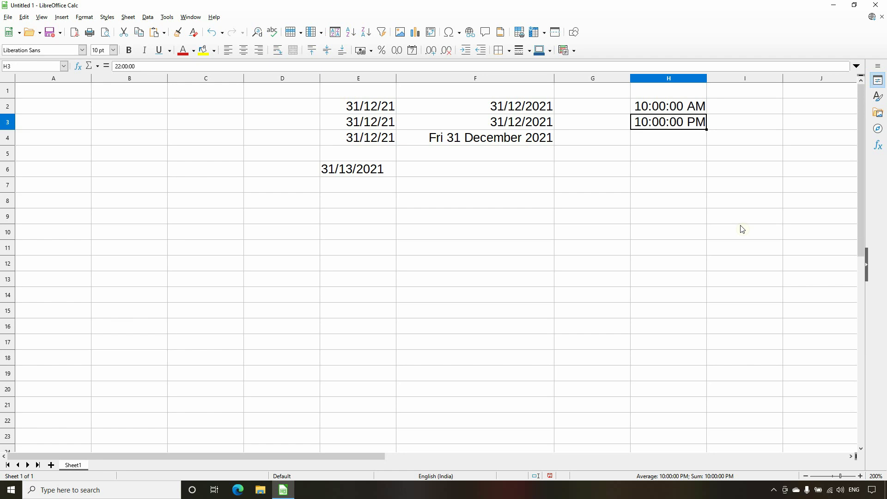
- Insert the current time in cell H5
left_click(671, 159)
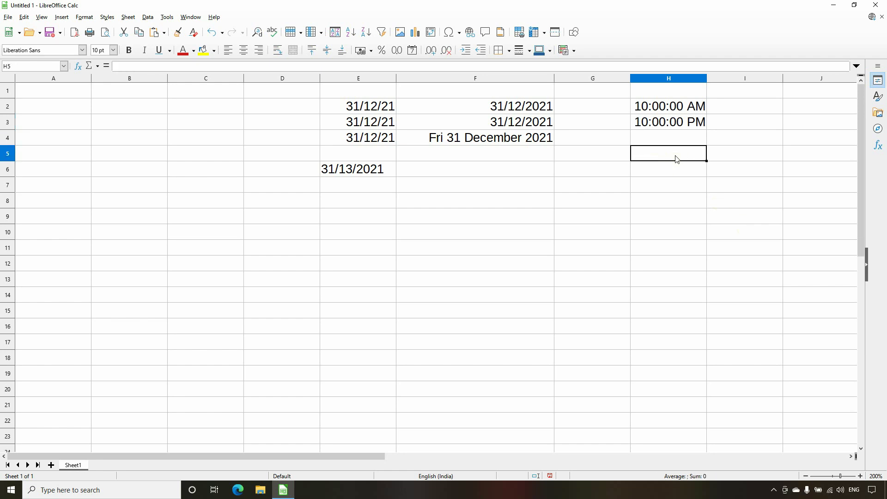
key("ctrl+shift+semicolon")
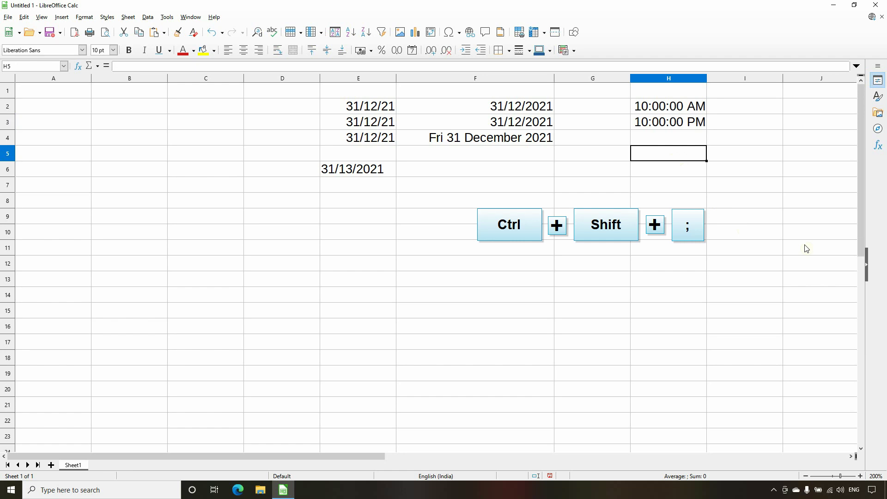
key("ctrl+shift+semicolon")
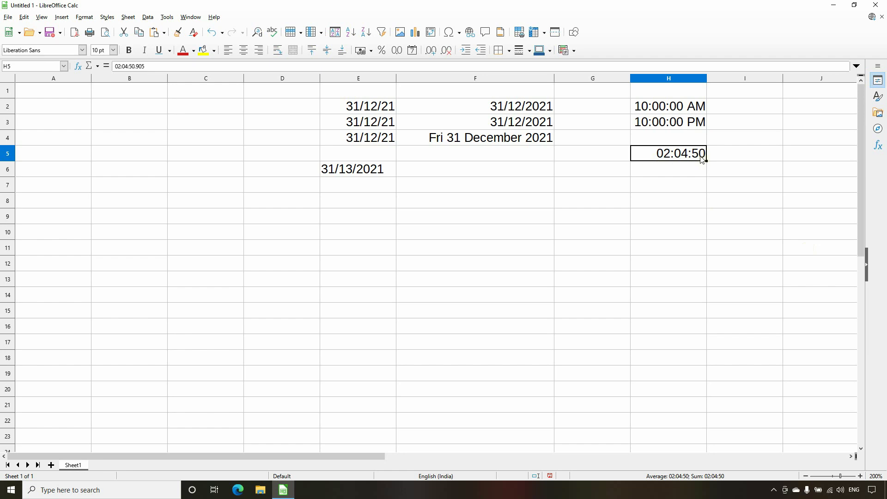
- Format the time in cell H5 with the 01:37 PM format (HH:MM AM/PM)
right_click(646, 154)
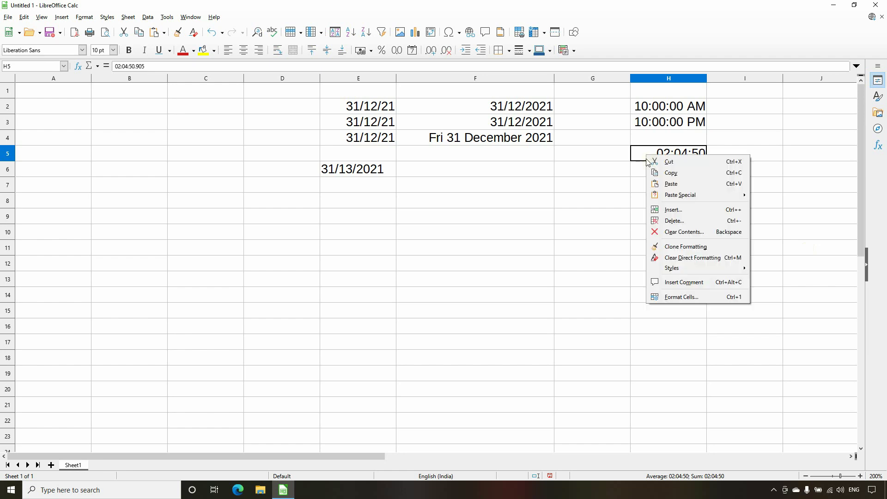
left_click(713, 298)
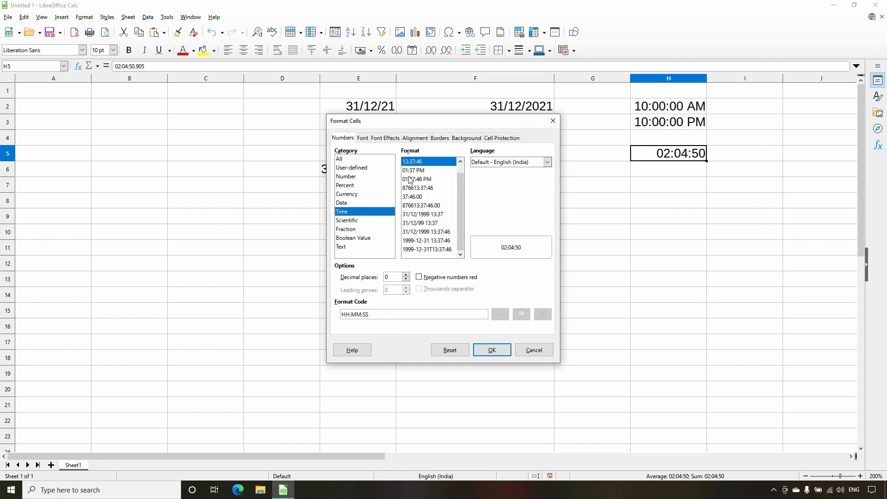
left_click(408, 171)
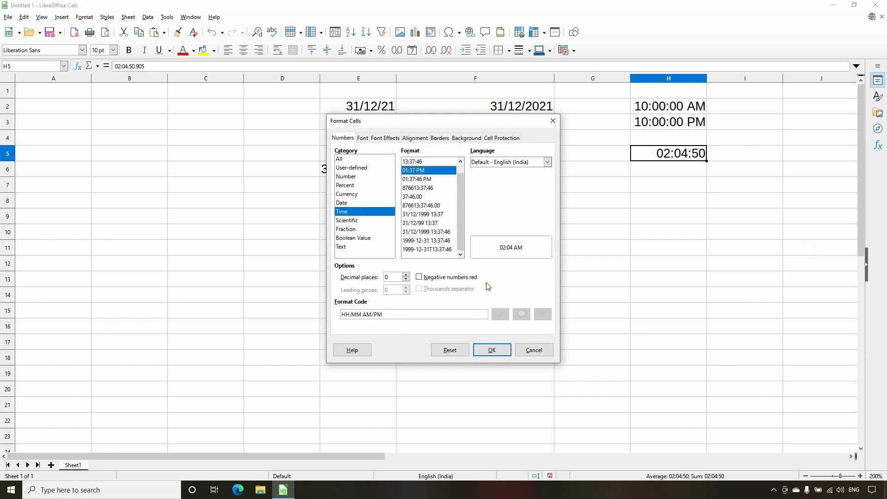
left_click(493, 350)
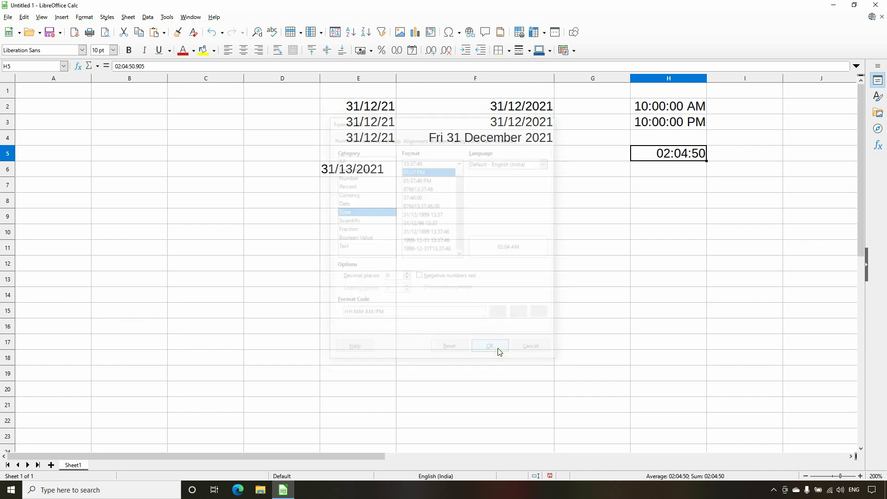